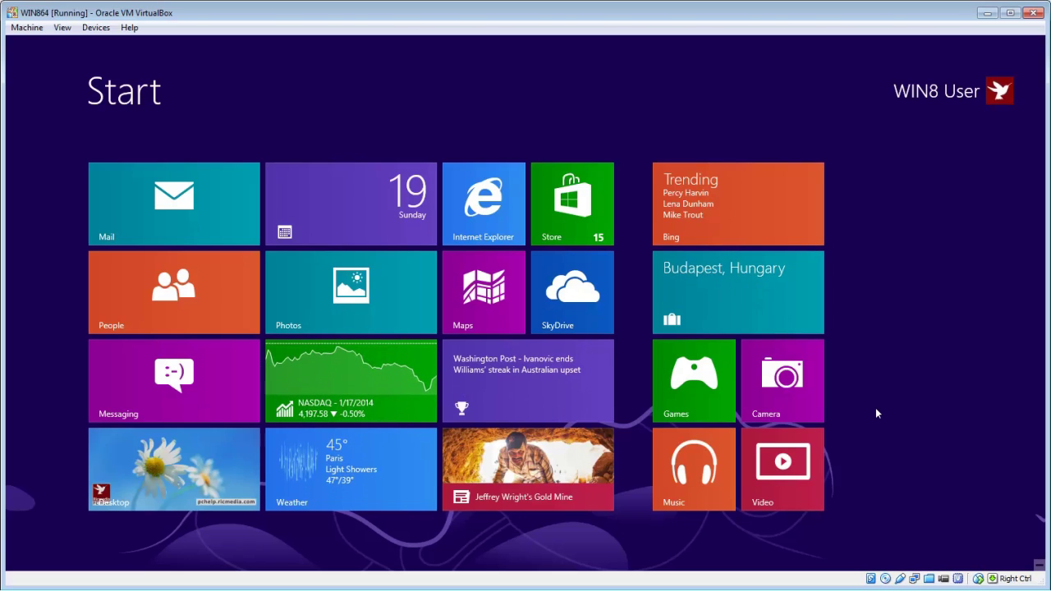
Step: Show all installed apps from the Start screen and open Control Panel under Windows System
{"action": "right_click", "coordinate": [889, 493]}
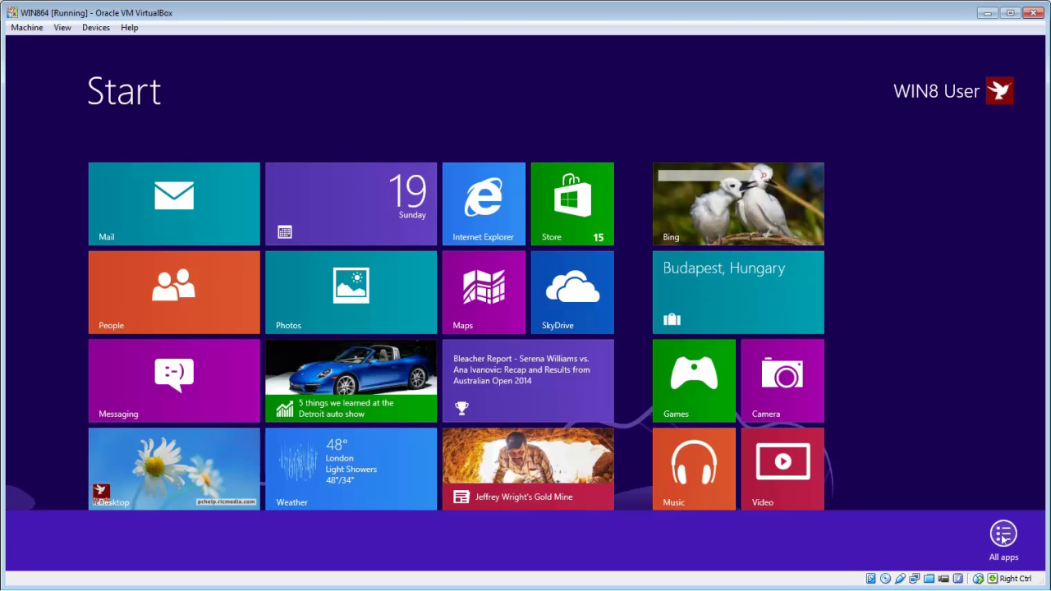
{"action": "left_click", "coordinate": [881, 458]}
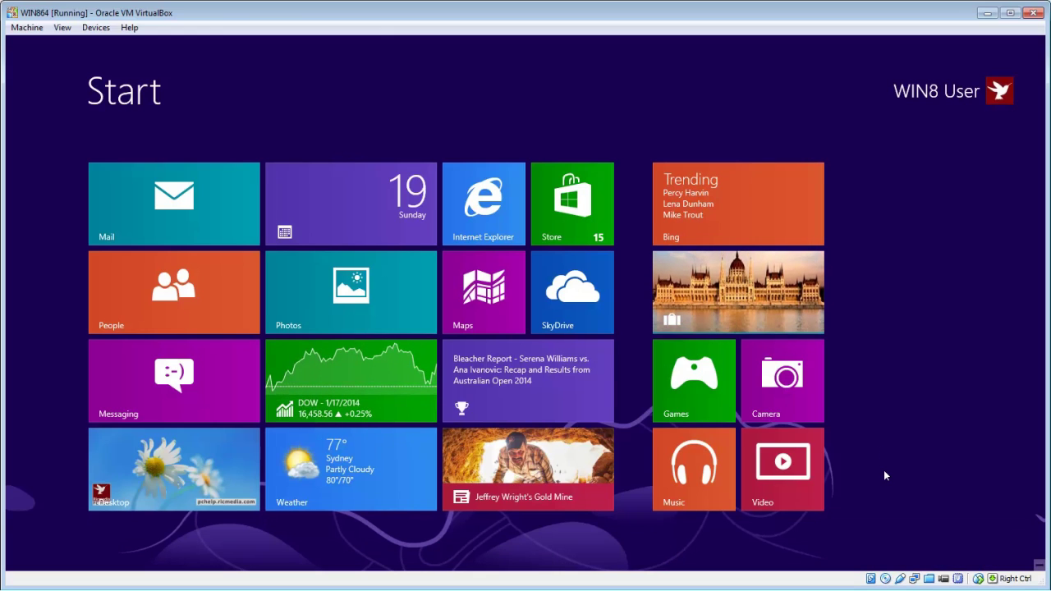
{"action": "right_click", "coordinate": [884, 471]}
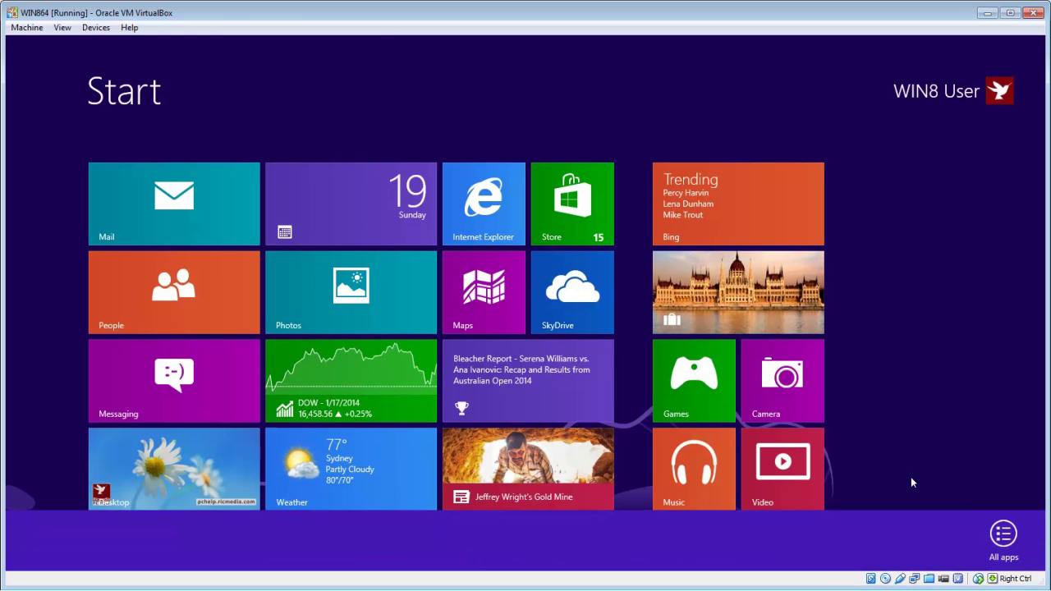
{"action": "left_click", "coordinate": [1004, 535]}
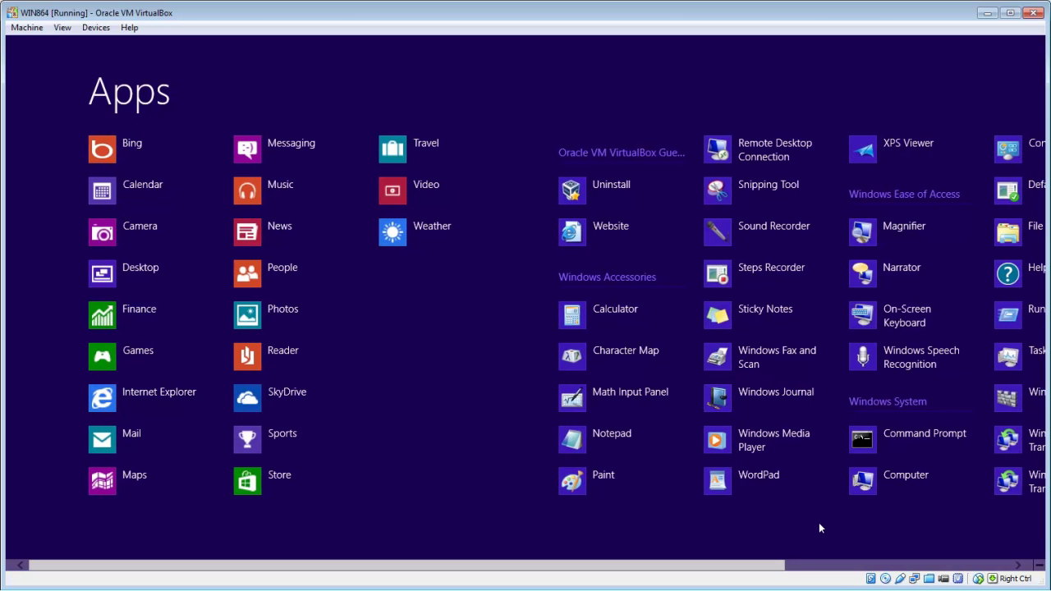
{"action": "scroll", "coordinate": [819, 529], "scroll_direction": "down", "scroll_amount": 3}
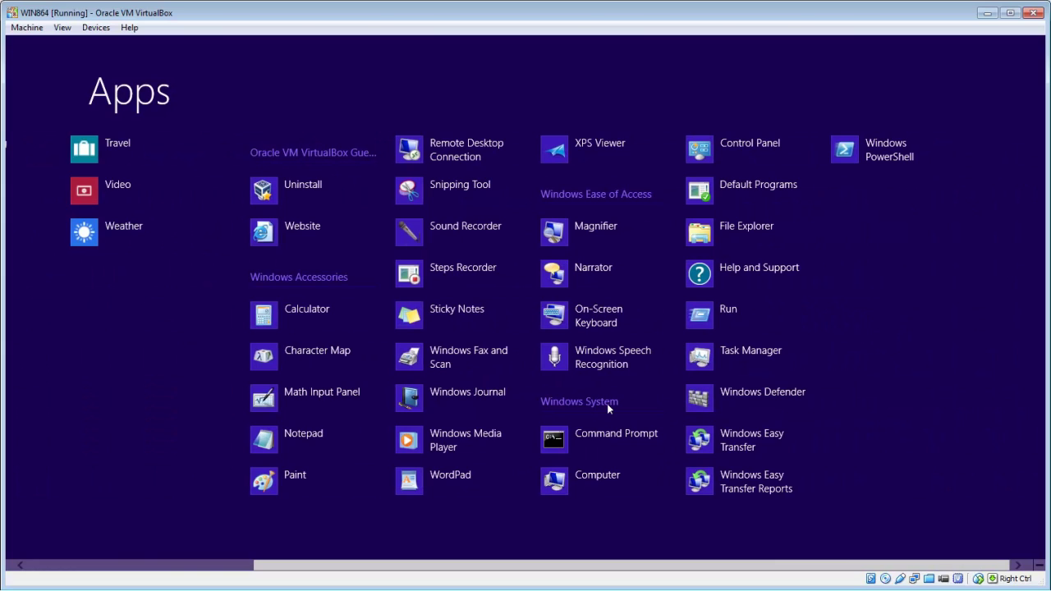
{"action": "left_click", "coordinate": [738, 143]}
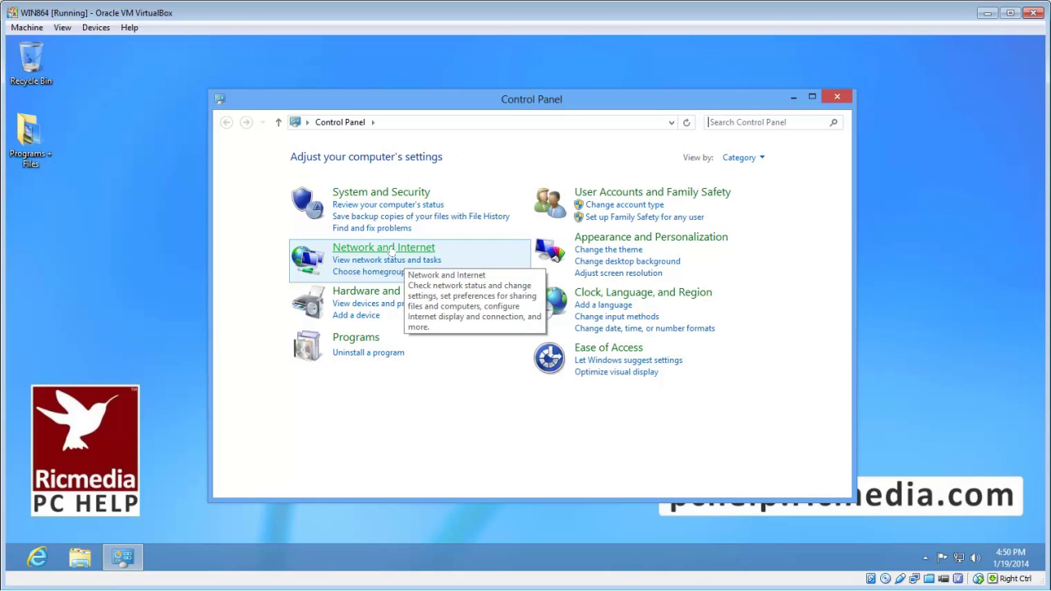
Step: Try the Large icons view of Control Panel and return to the Category view
{"action": "left_click", "coordinate": [742, 157]}
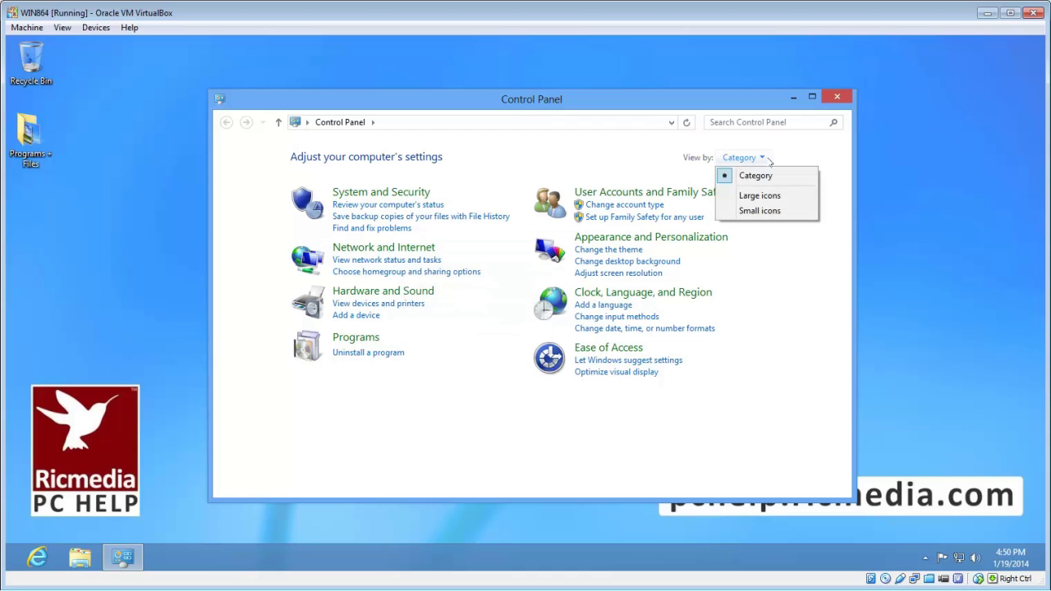
{"action": "left_click", "coordinate": [775, 197]}
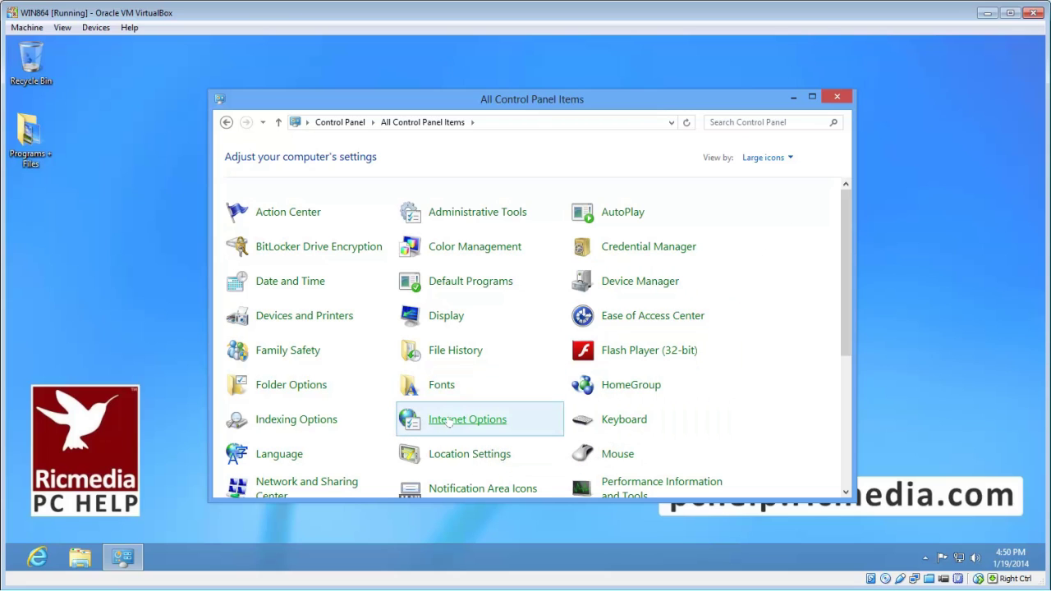
{"action": "left_click", "coordinate": [780, 157]}
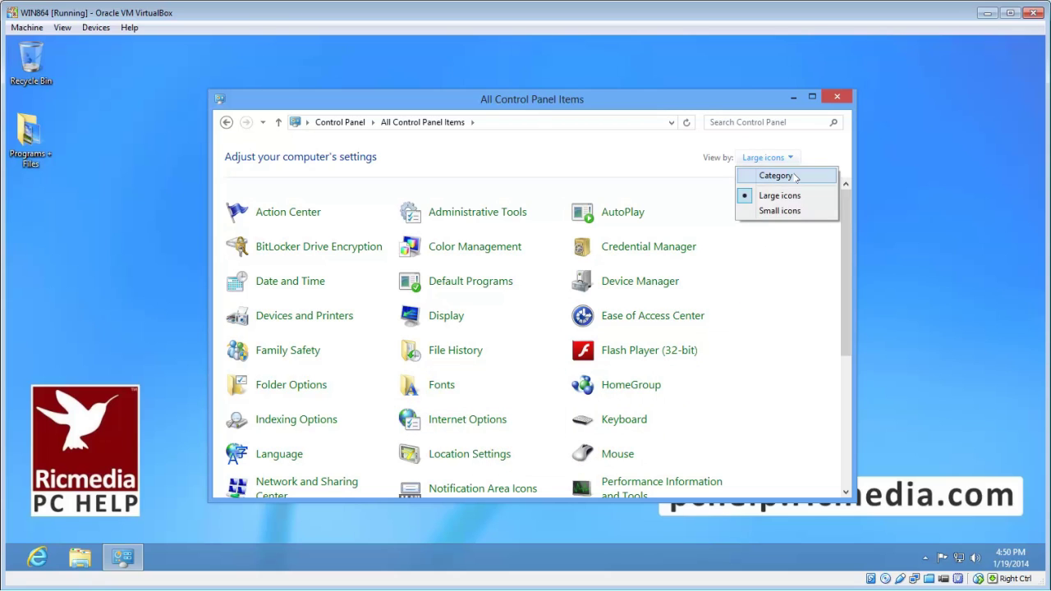
{"action": "left_click", "coordinate": [789, 173]}
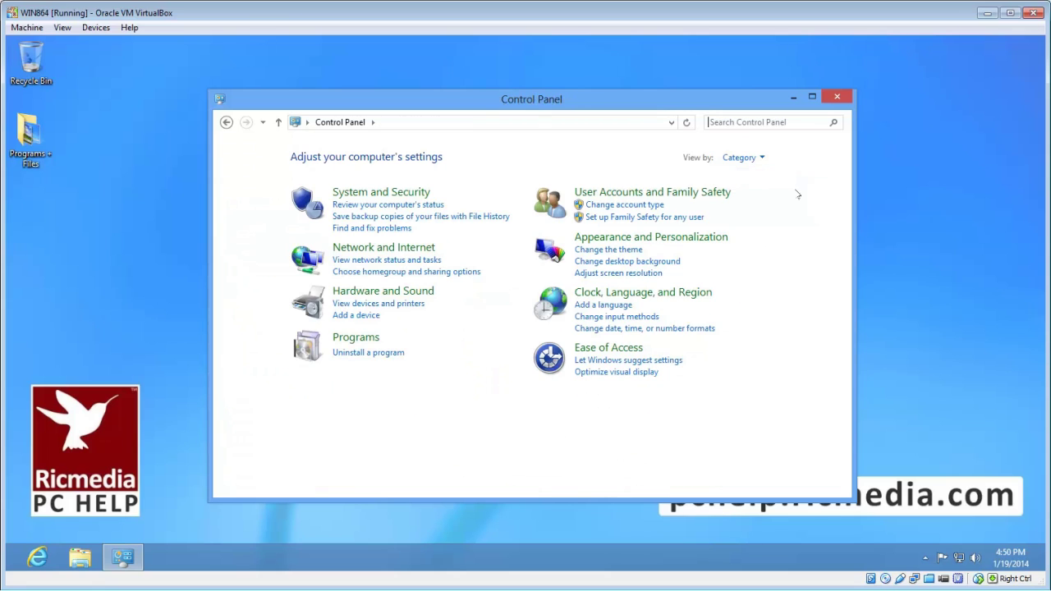
Step: Open Internet Options from the Network and Internet category and show its Security settings
{"action": "left_click", "coordinate": [386, 251]}
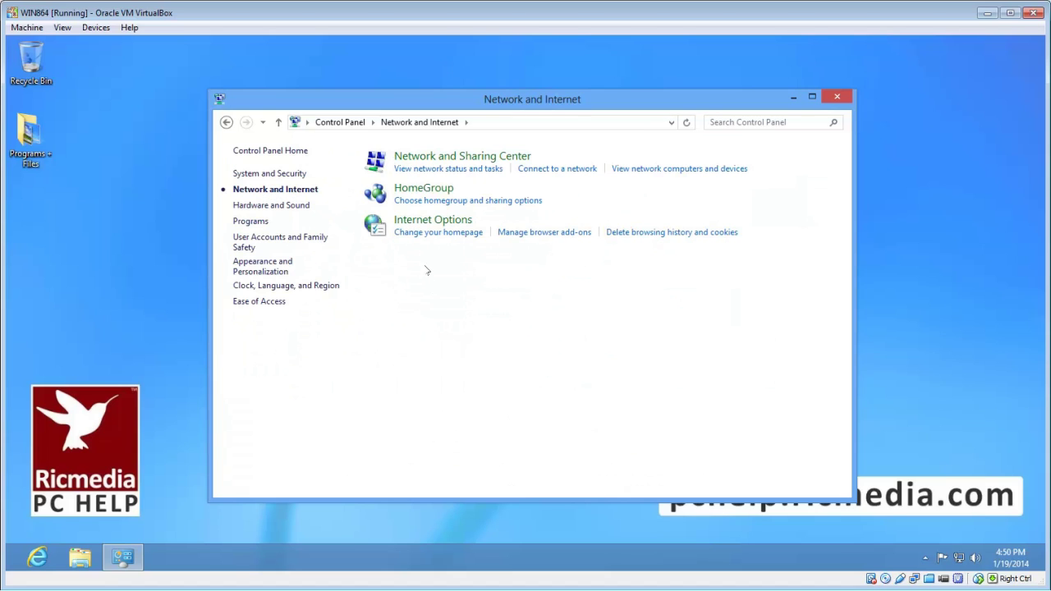
{"action": "left_click", "coordinate": [431, 221]}
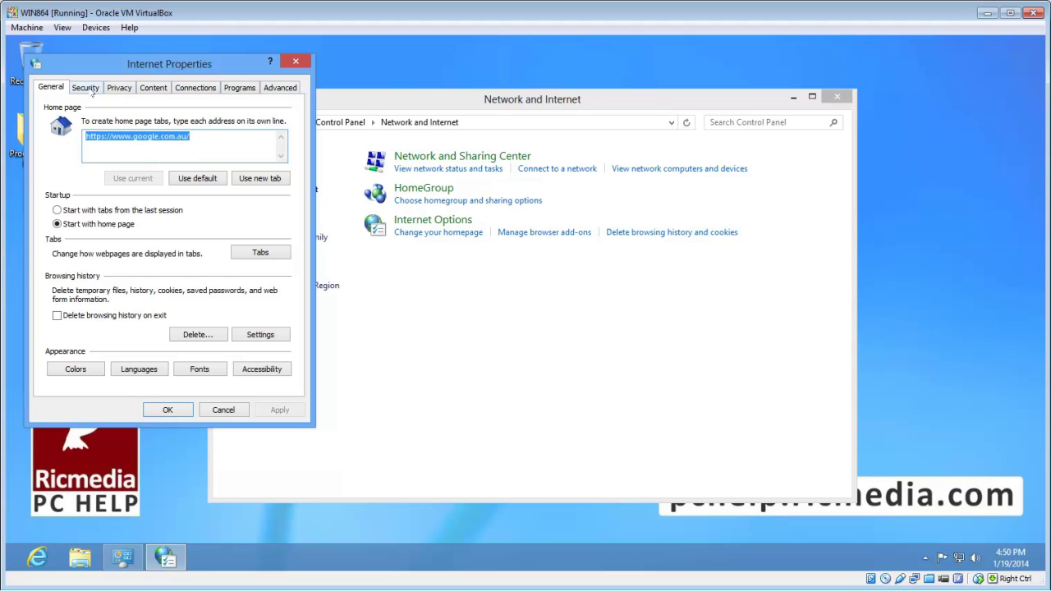
{"action": "left_click", "coordinate": [87, 88]}
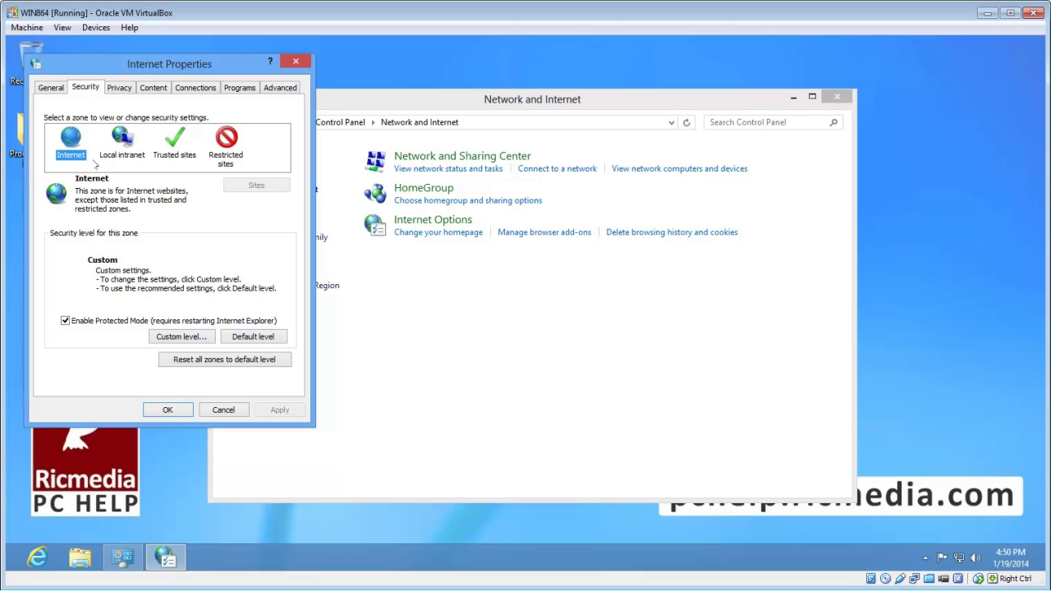
Step: Review the security levels of the Local intranet, Trusted sites and Restricted sites zones, and reselect the Internet zone
{"action": "left_click", "coordinate": [133, 146]}
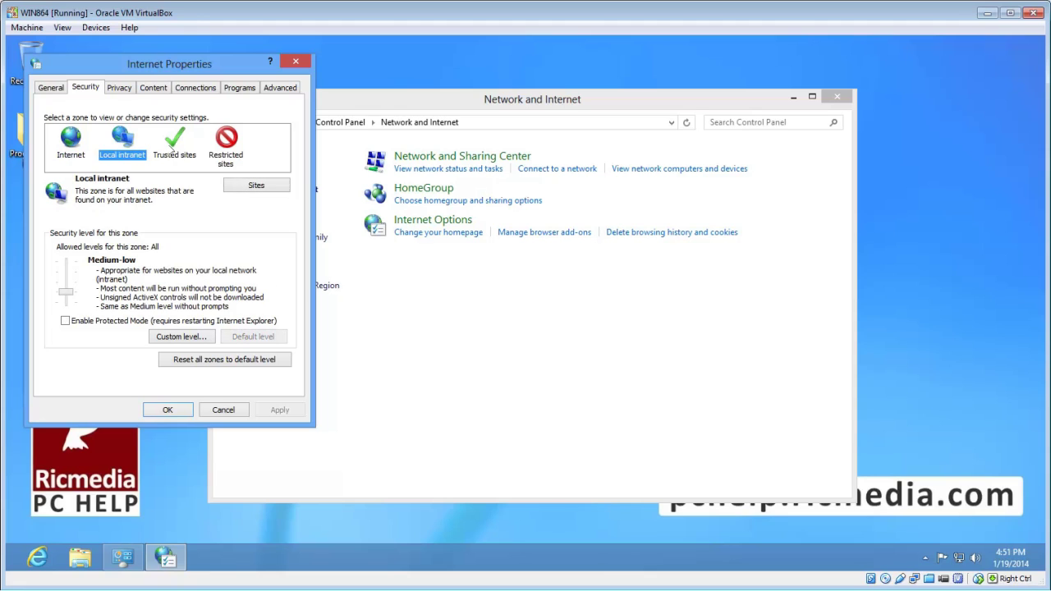
{"action": "left_click", "coordinate": [181, 144]}
{"action": "left_click", "coordinate": [233, 144]}
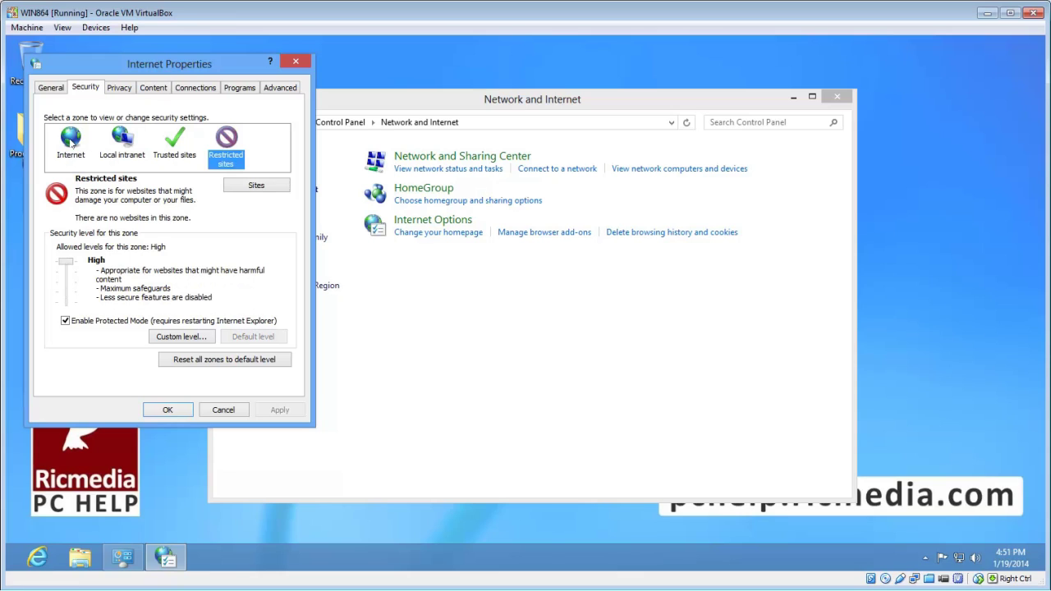
{"action": "left_click", "coordinate": [73, 143]}
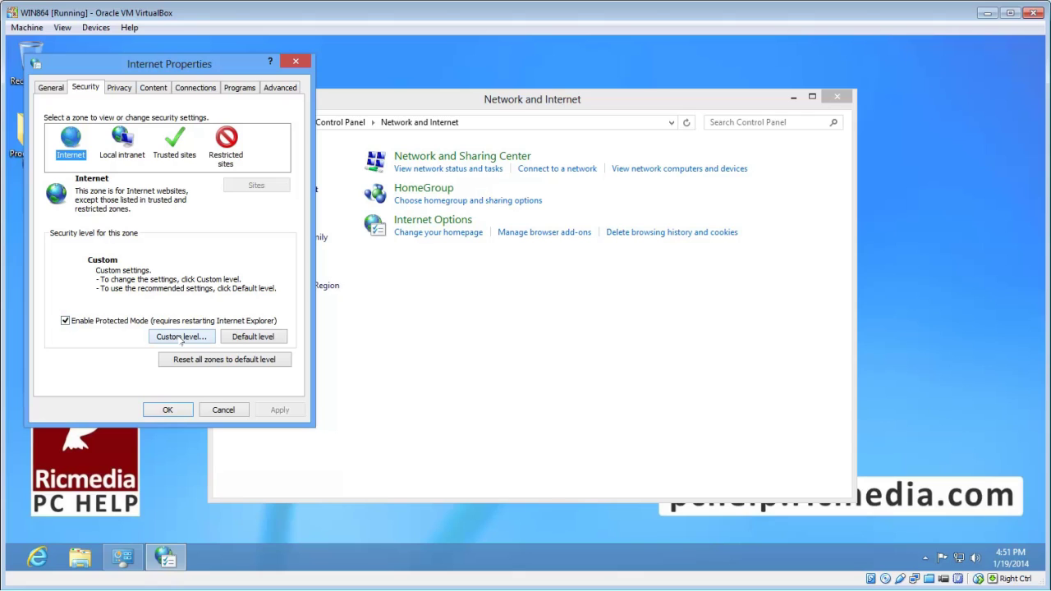
Step: Open the custom security level of the Internet zone and locate the Active scripting setting under Scripting
{"action": "left_click", "coordinate": [182, 337]}
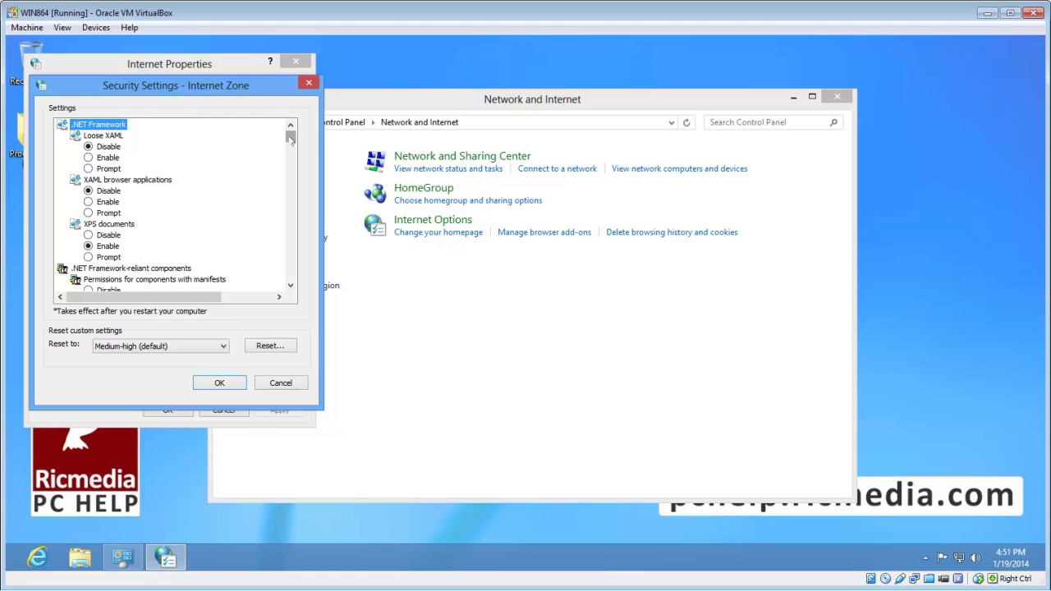
{"action": "left_click_drag", "start_coordinate": [291, 139], "coordinate": [292, 277]}
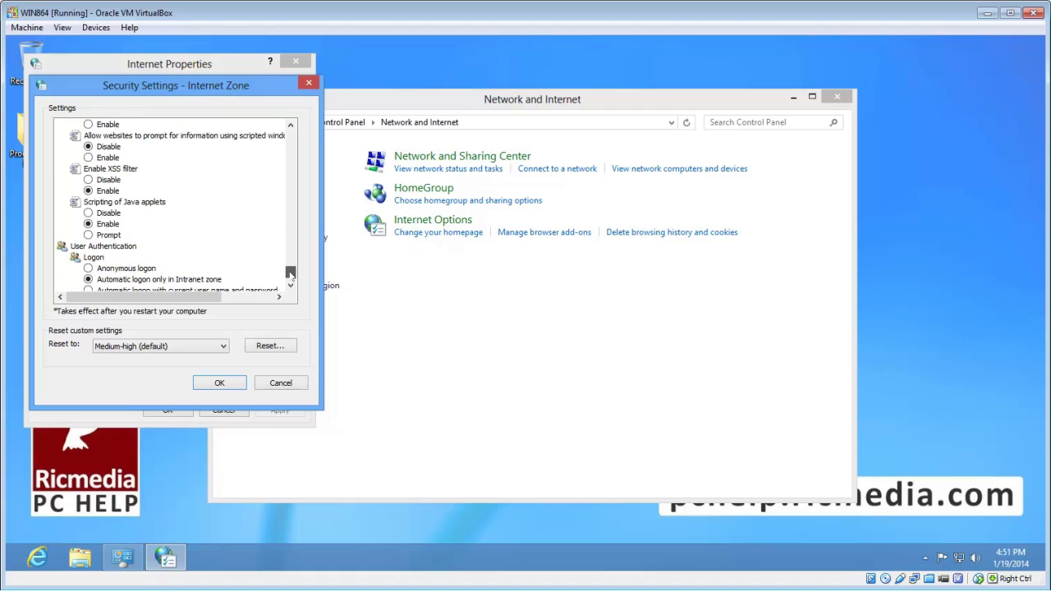
{"action": "scroll", "coordinate": [235, 207], "scroll_direction": "up", "scroll_amount": 1}
{"action": "scroll", "coordinate": [236, 209], "scroll_direction": "up", "scroll_amount": 4}
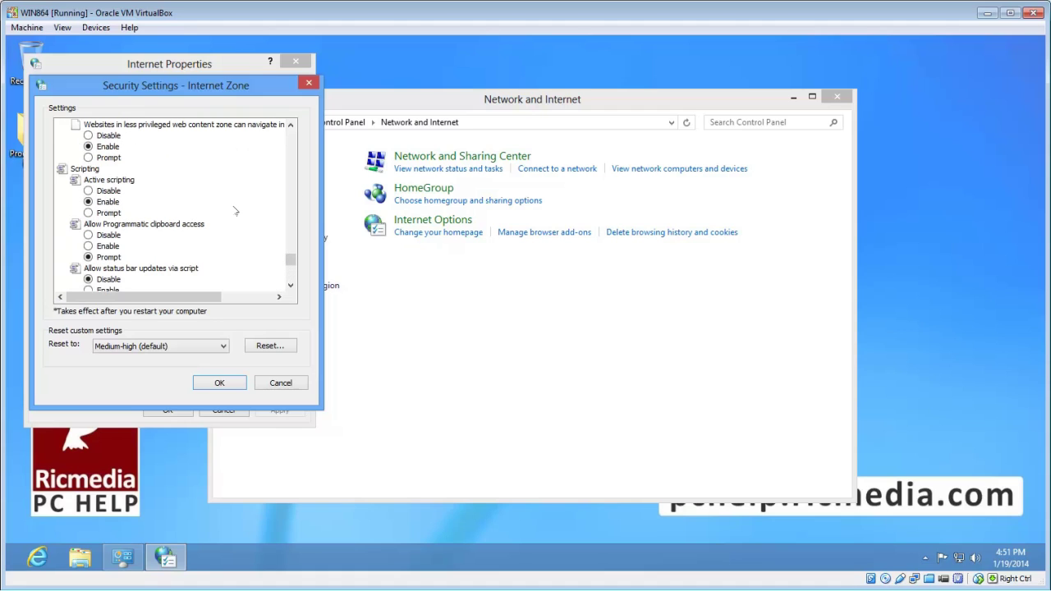
{"action": "left_click", "coordinate": [93, 169]}
{"action": "left_click", "coordinate": [129, 180]}
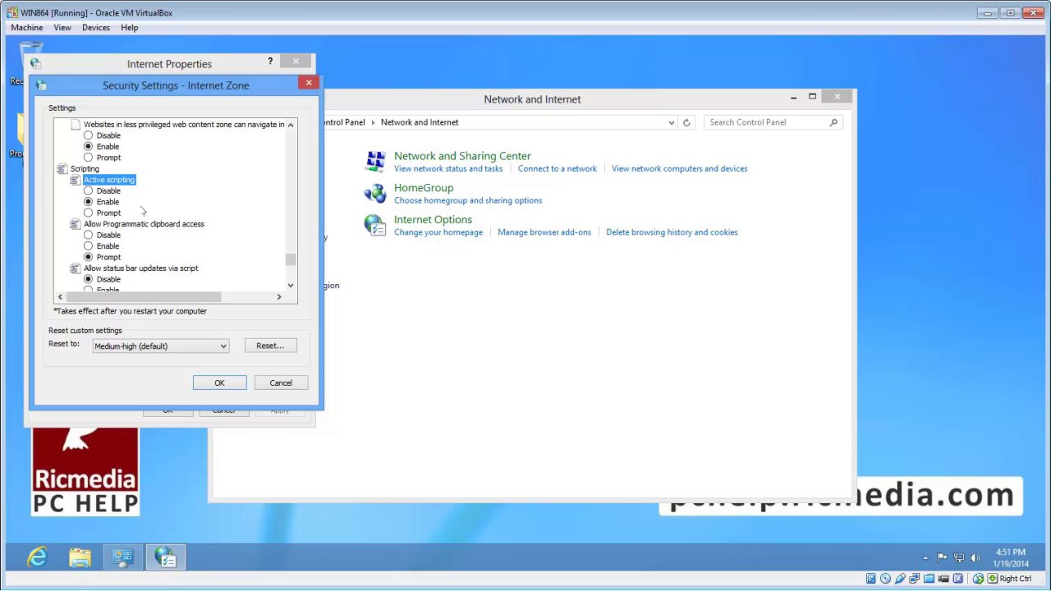
Step: Try the Disable, Prompt and Enable options of the Active scripting setting
{"action": "left_click", "coordinate": [120, 206]}
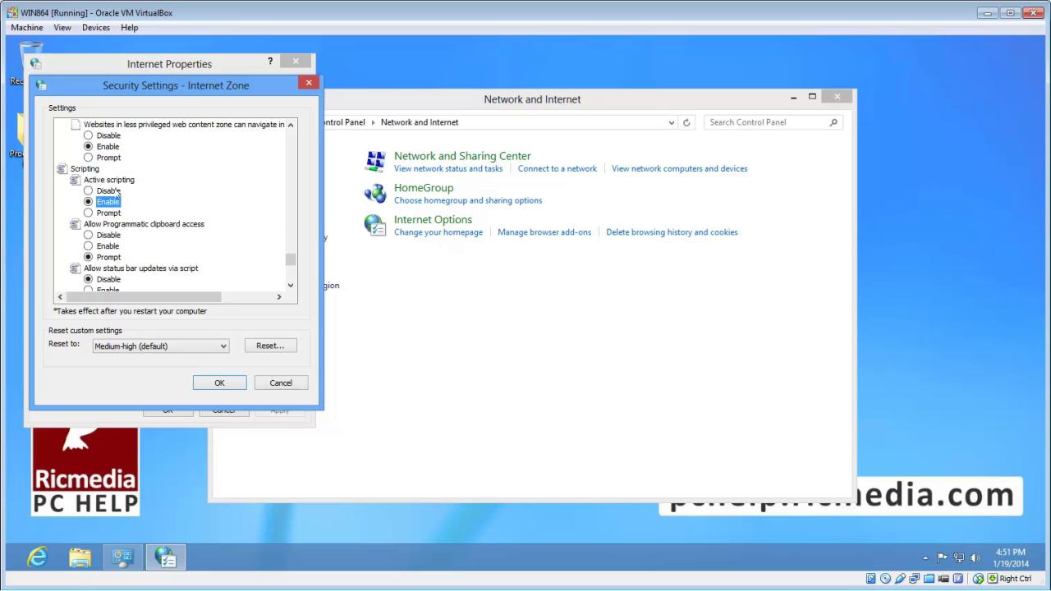
{"action": "left_click", "coordinate": [115, 191]}
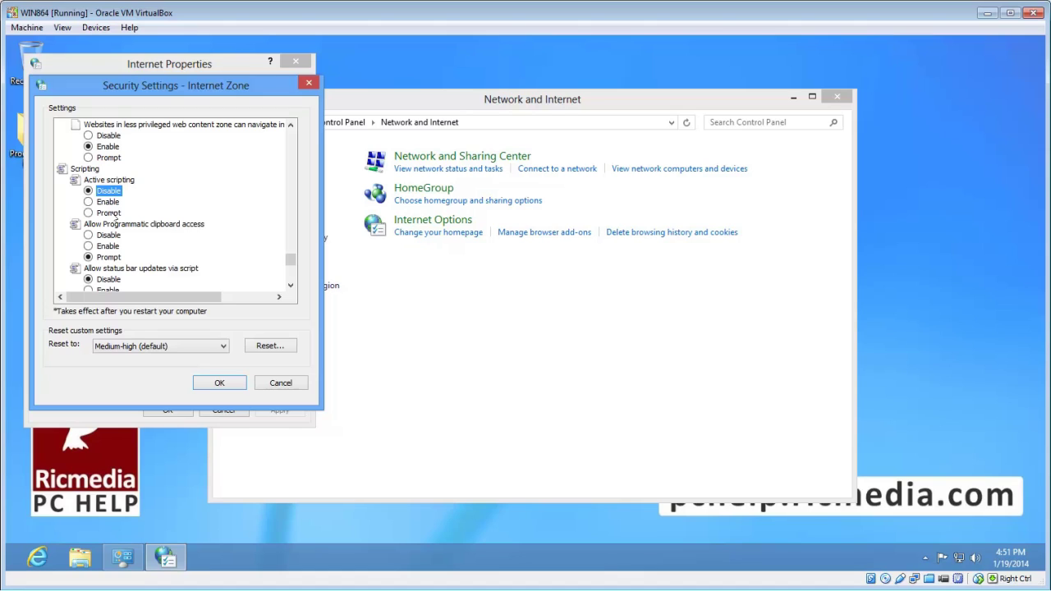
{"action": "left_click", "coordinate": [111, 213]}
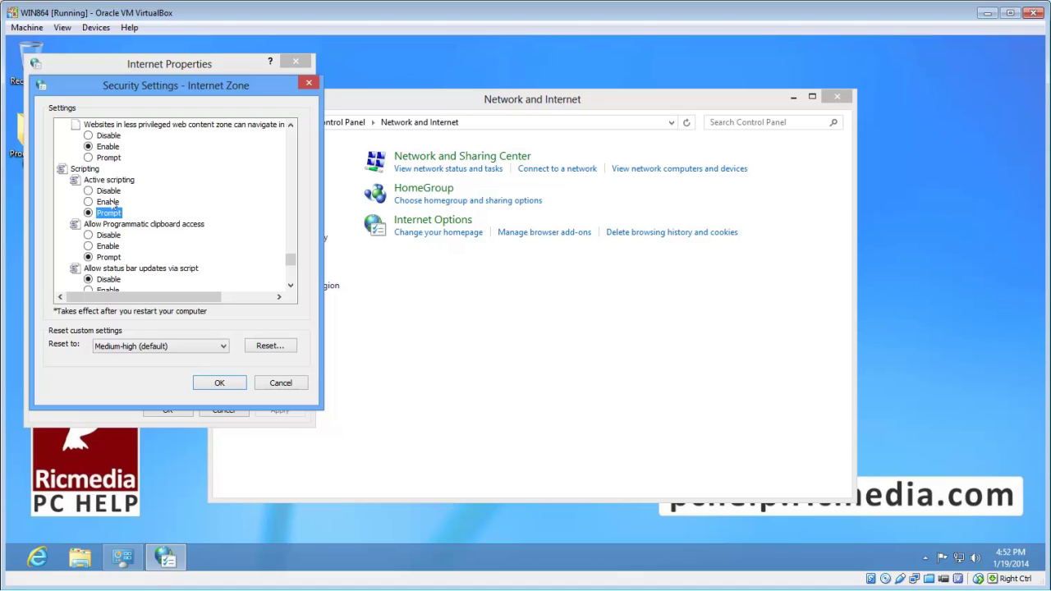
{"action": "left_click", "coordinate": [113, 202]}
{"action": "left_click", "coordinate": [115, 192]}
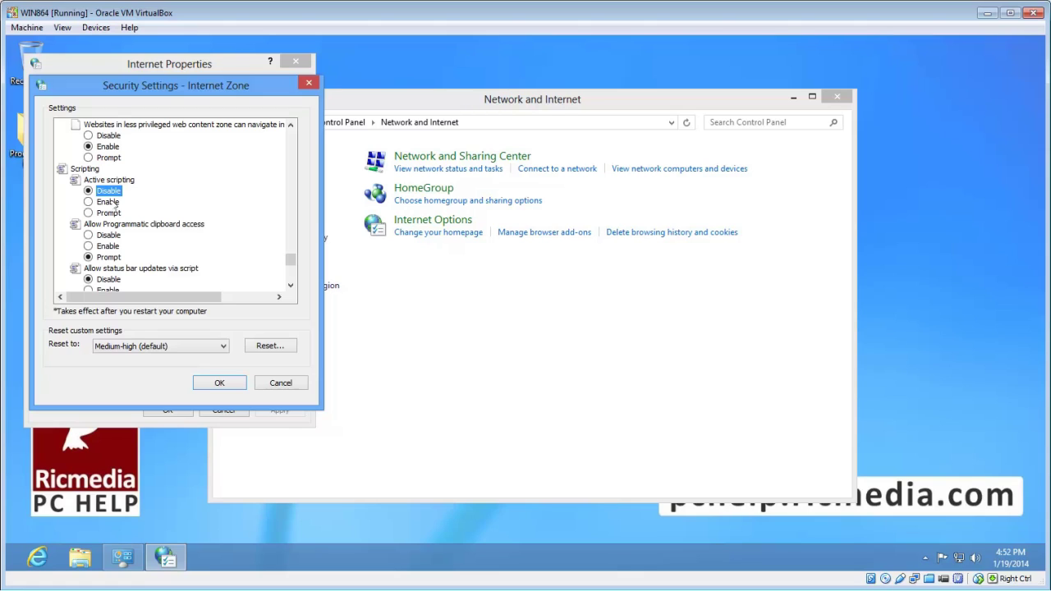
{"action": "left_click", "coordinate": [115, 203]}
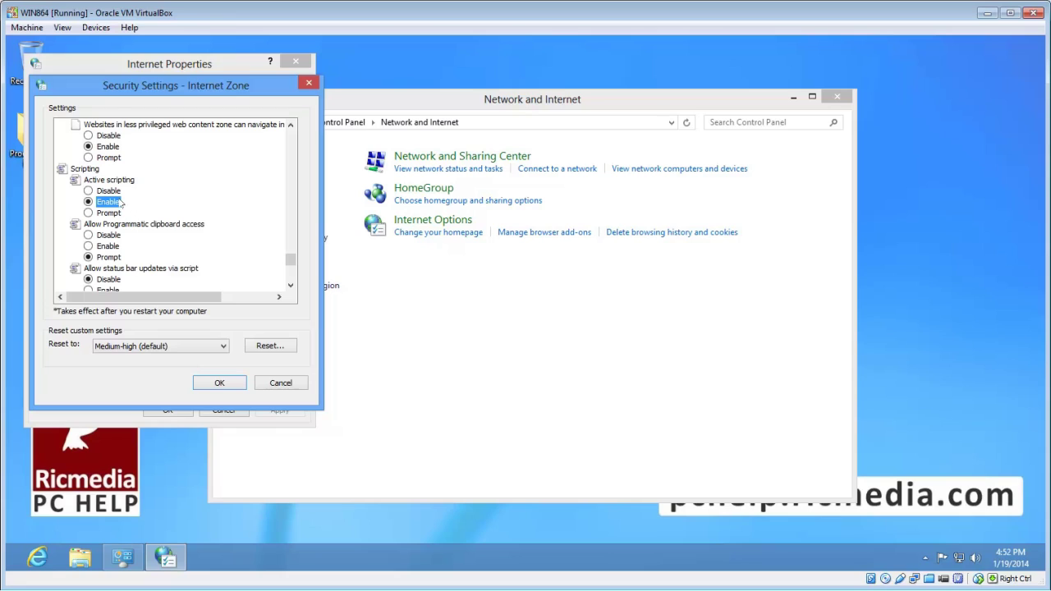
Step: Set Active scripting to Disable for the Internet zone, confirm the zone change and close Internet Properties
{"action": "left_click", "coordinate": [113, 192]}
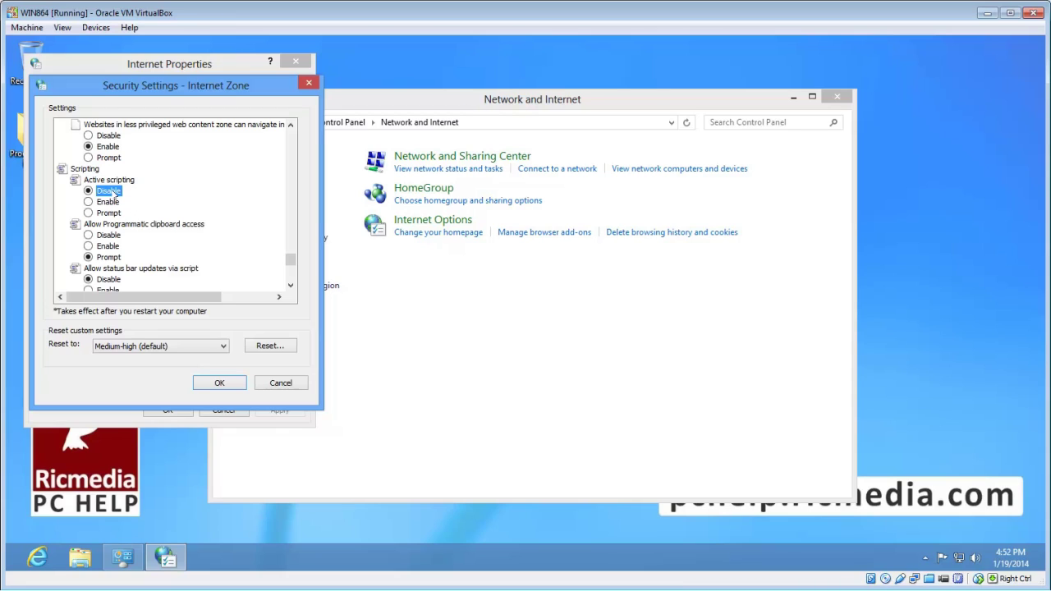
{"action": "left_click", "coordinate": [221, 384]}
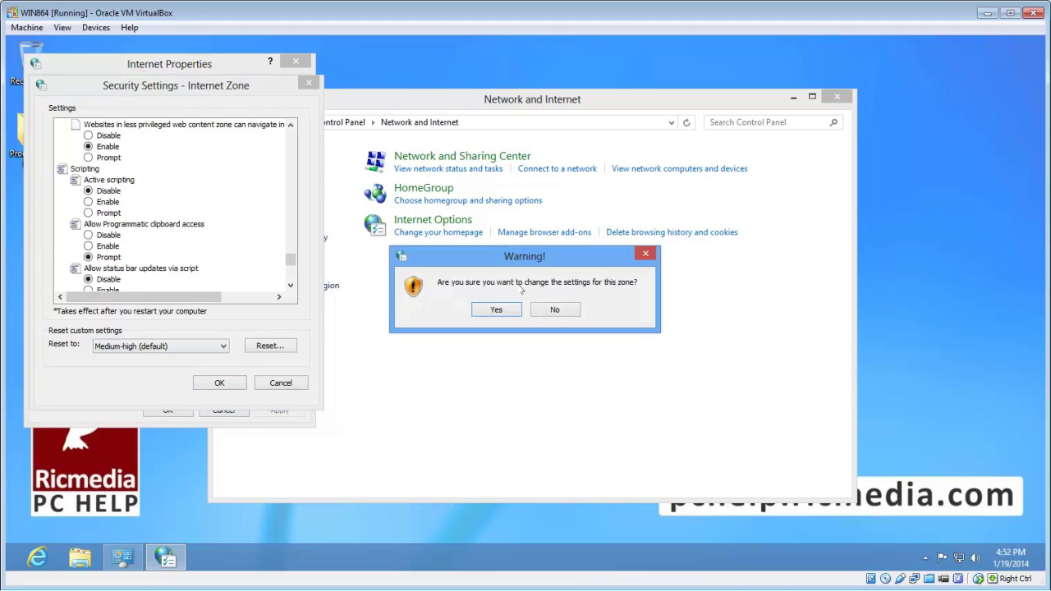
{"action": "left_click", "coordinate": [496, 310]}
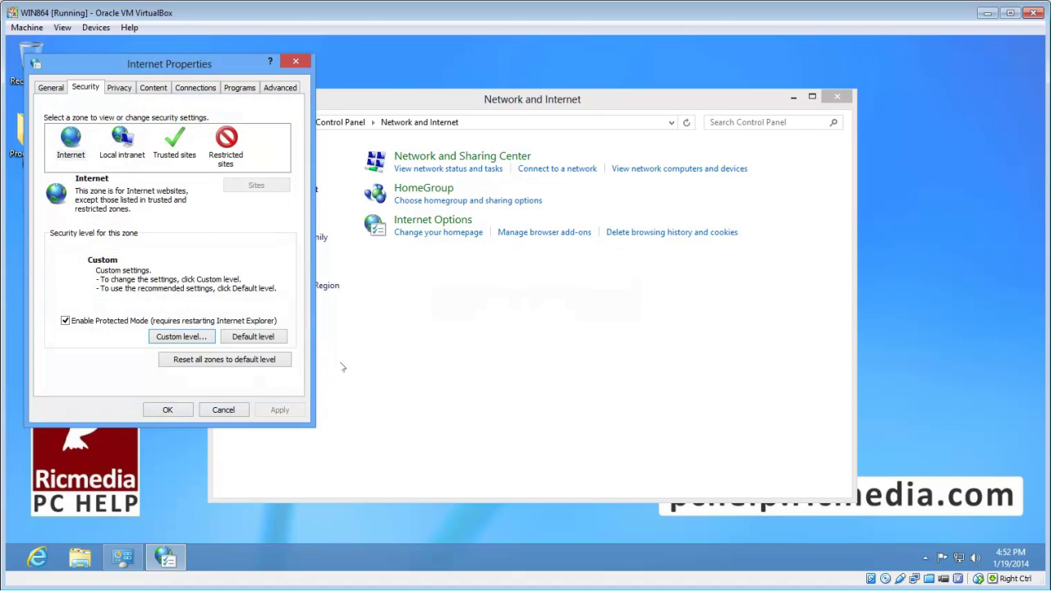
{"action": "left_click", "coordinate": [187, 411]}
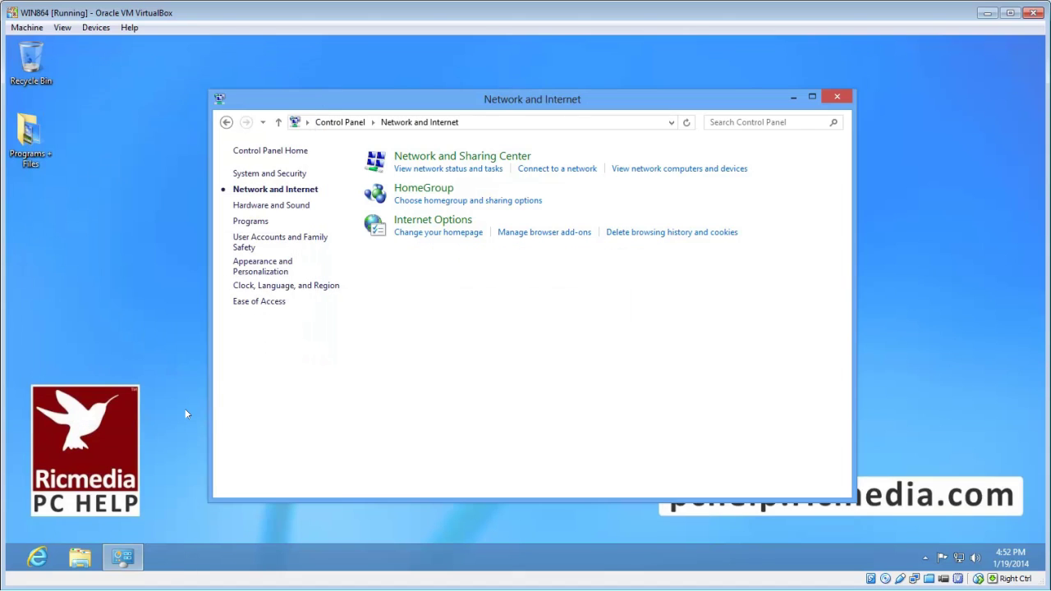
Step: Switch to Internet Explorer to view its home page, and minimise it again
{"action": "left_click", "coordinate": [37, 558]}
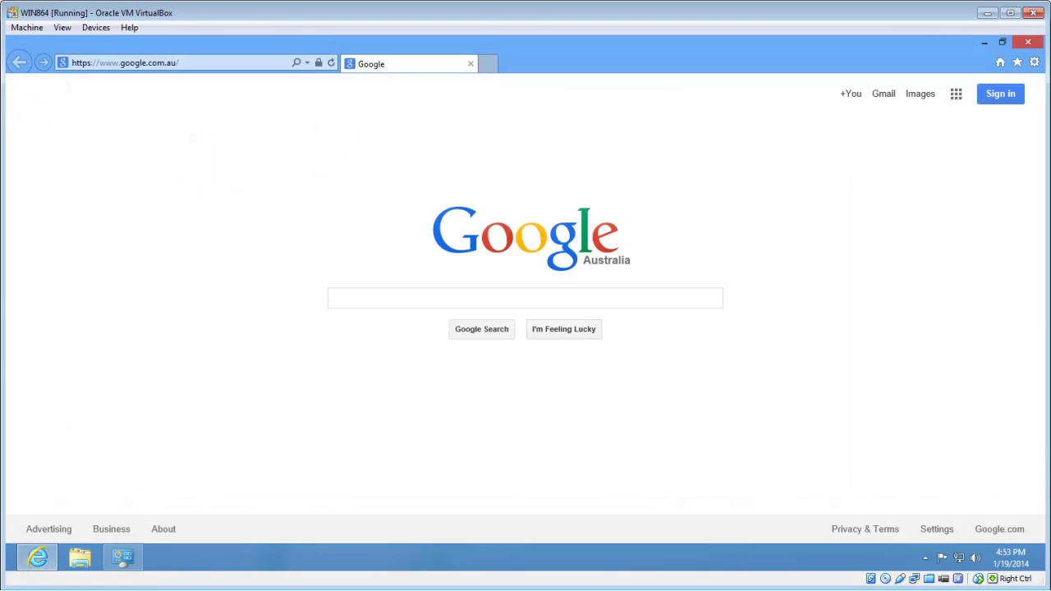
{"action": "left_click", "coordinate": [38, 559]}
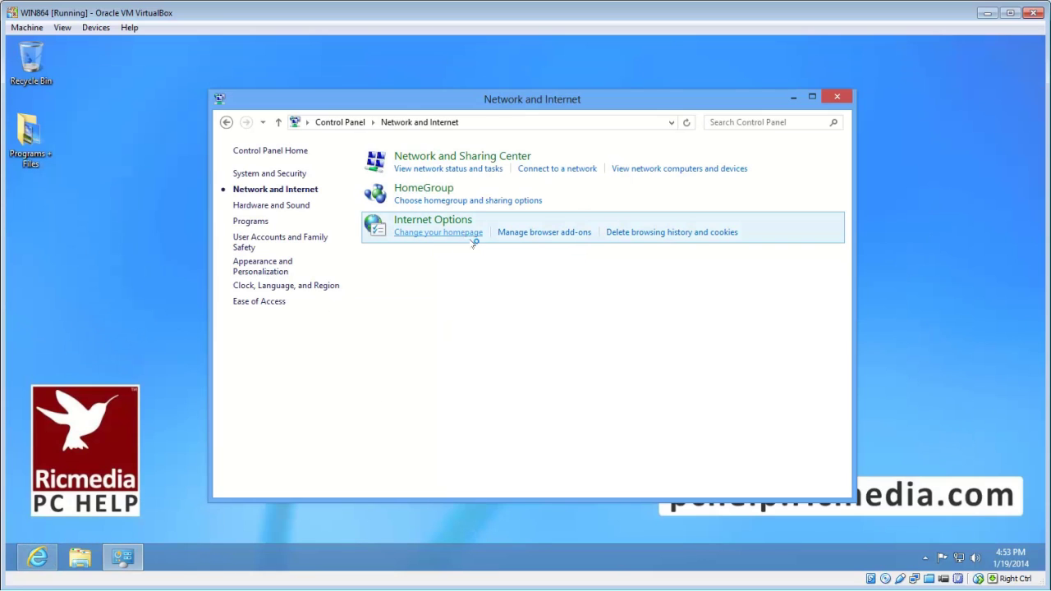
Step: Reopen the custom security level of the Internet zone from Internet Options and locate Active scripting
{"action": "left_click", "coordinate": [443, 232]}
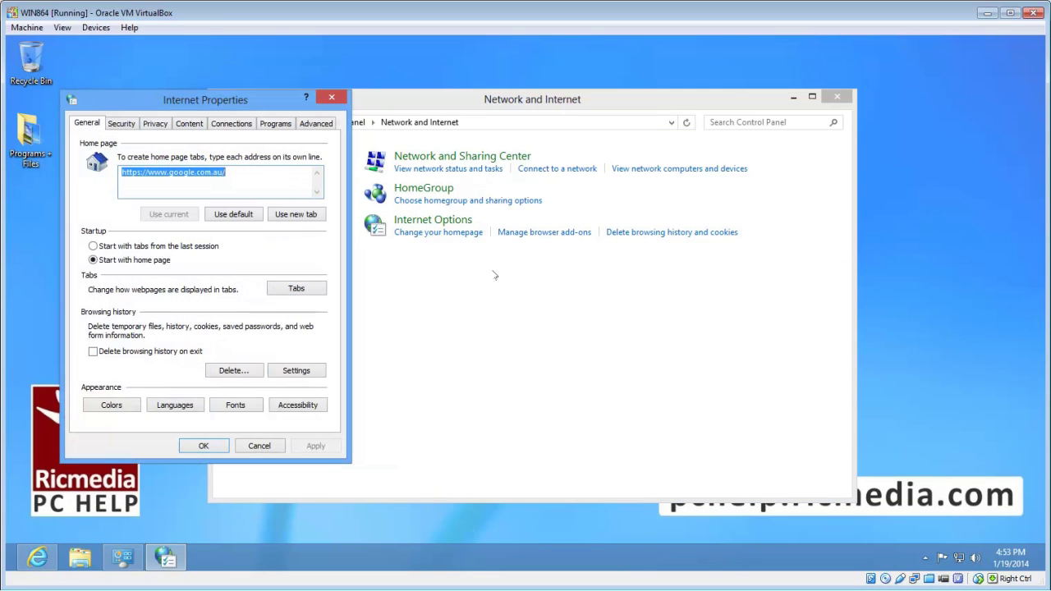
{"action": "left_click", "coordinate": [125, 125]}
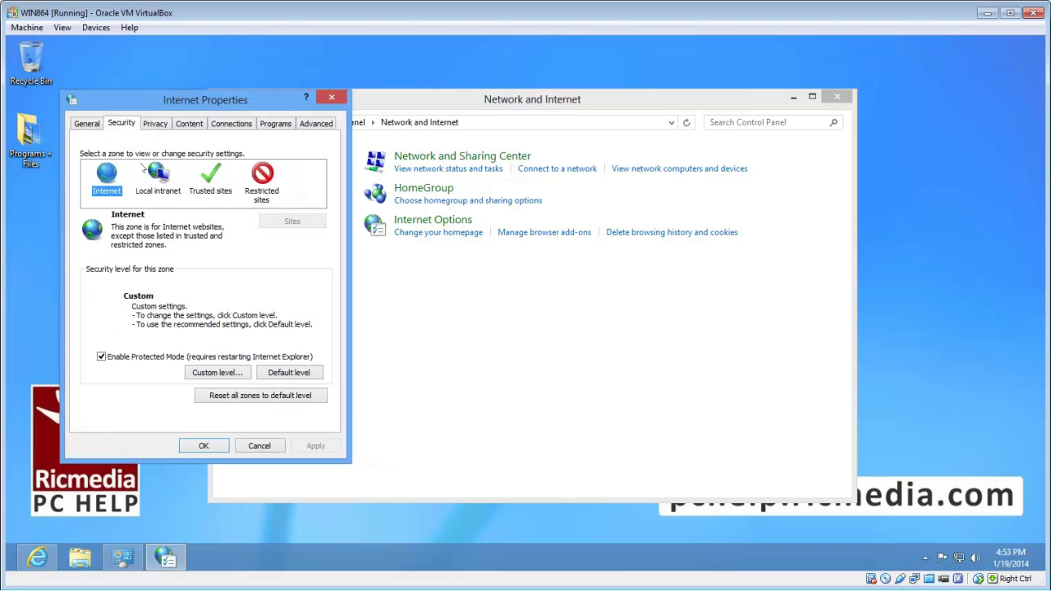
{"action": "left_click", "coordinate": [218, 373]}
{"action": "left_click_drag", "start_coordinate": [326, 168], "coordinate": [326, 312]}
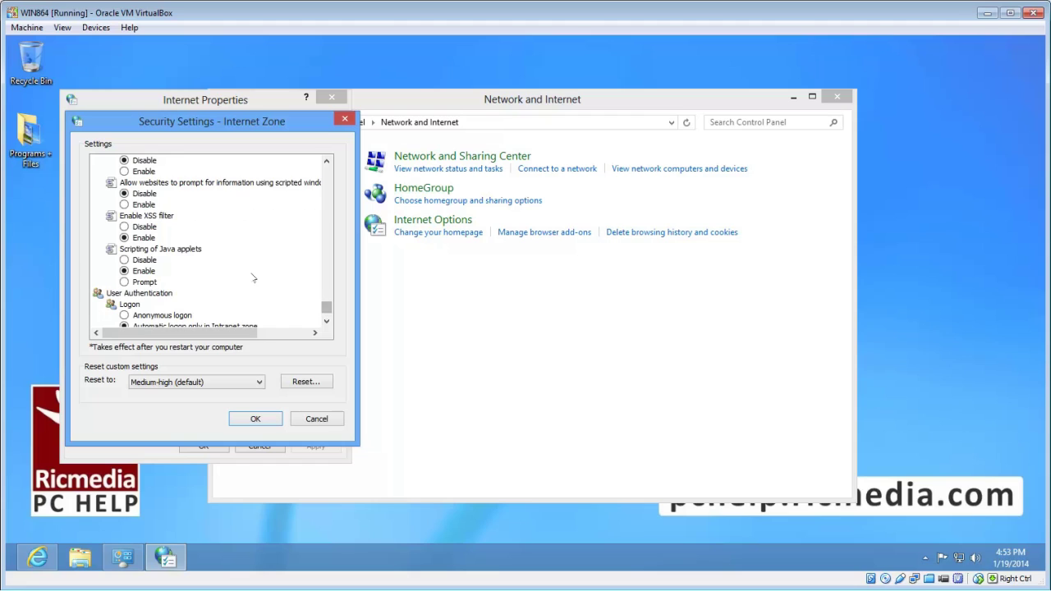
{"action": "scroll", "coordinate": [250, 276], "scroll_direction": "up", "scroll_amount": 3}
{"action": "scroll", "coordinate": [249, 276], "scroll_direction": "up", "scroll_amount": 3}
Step: Set Active scripting to Enable for the Internet zone, confirm the zone change and close Internet Properties
{"action": "left_click", "coordinate": [144, 249]}
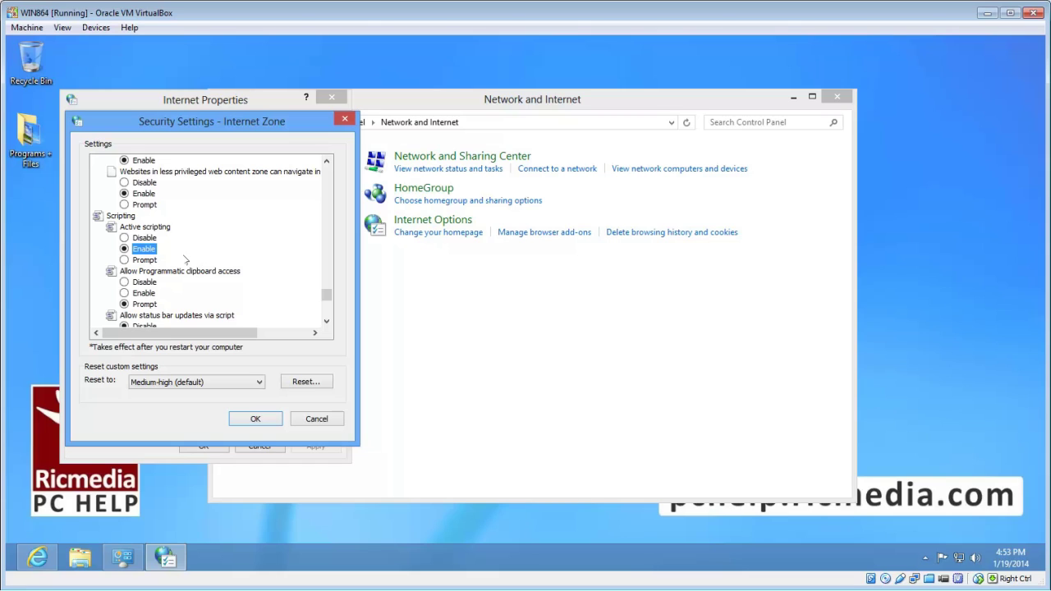
{"action": "left_click", "coordinate": [156, 238]}
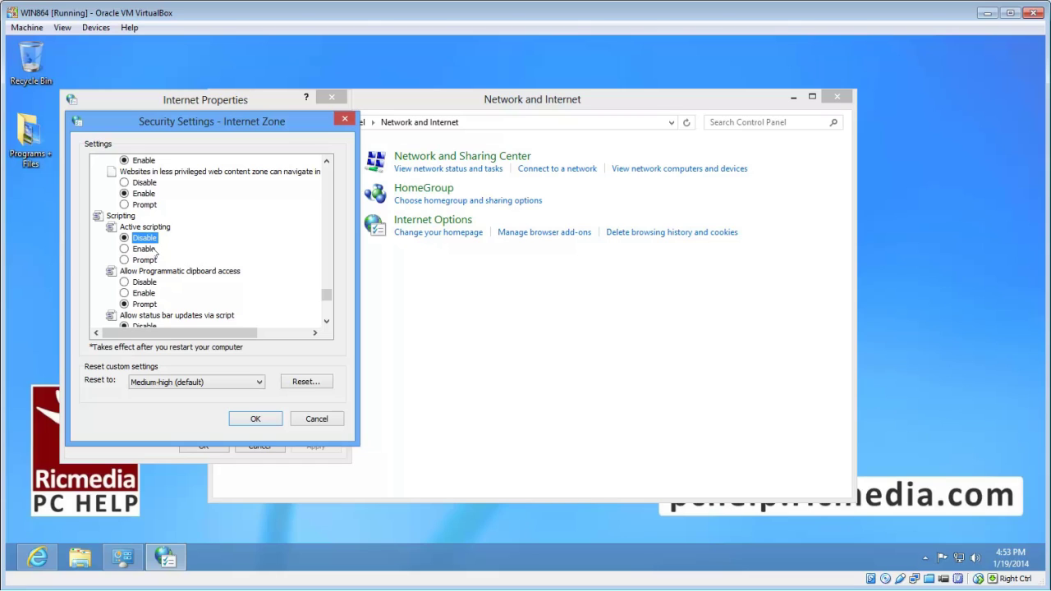
{"action": "left_click", "coordinate": [155, 249]}
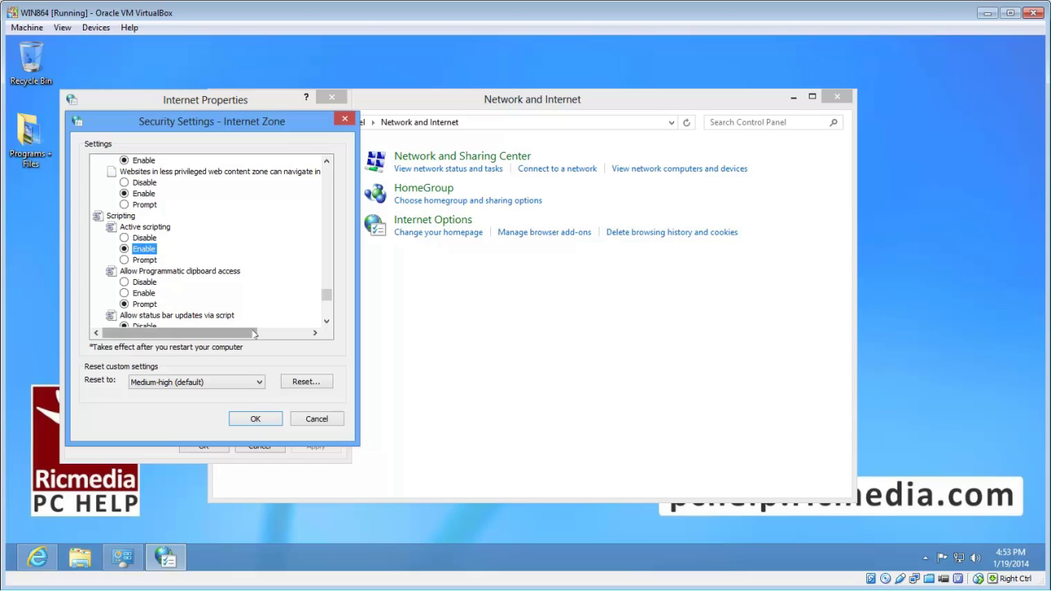
{"action": "left_click", "coordinate": [264, 421]}
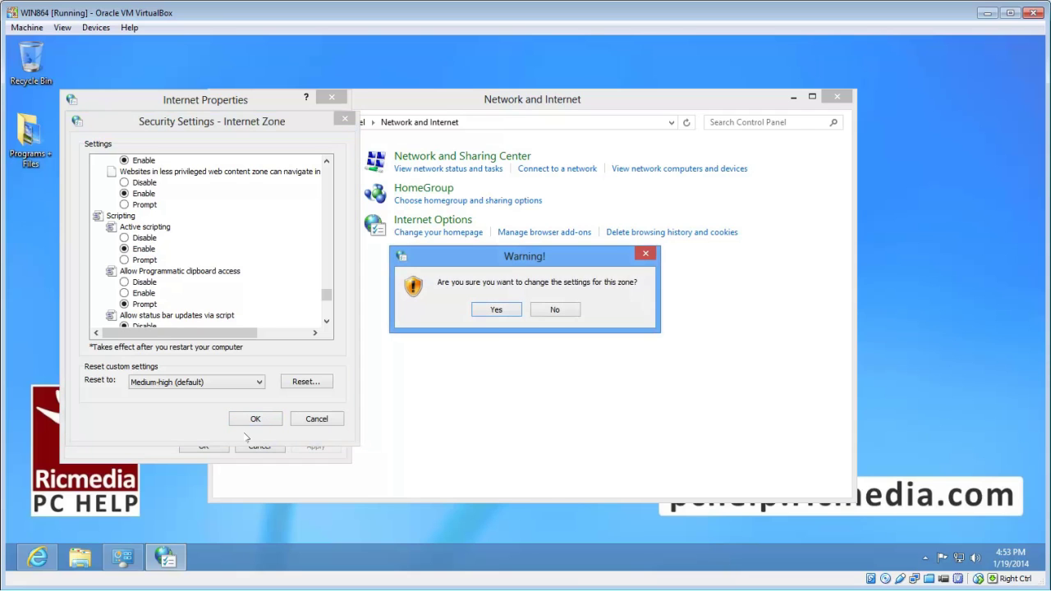
{"action": "left_click", "coordinate": [491, 308]}
{"action": "left_click", "coordinate": [219, 447]}
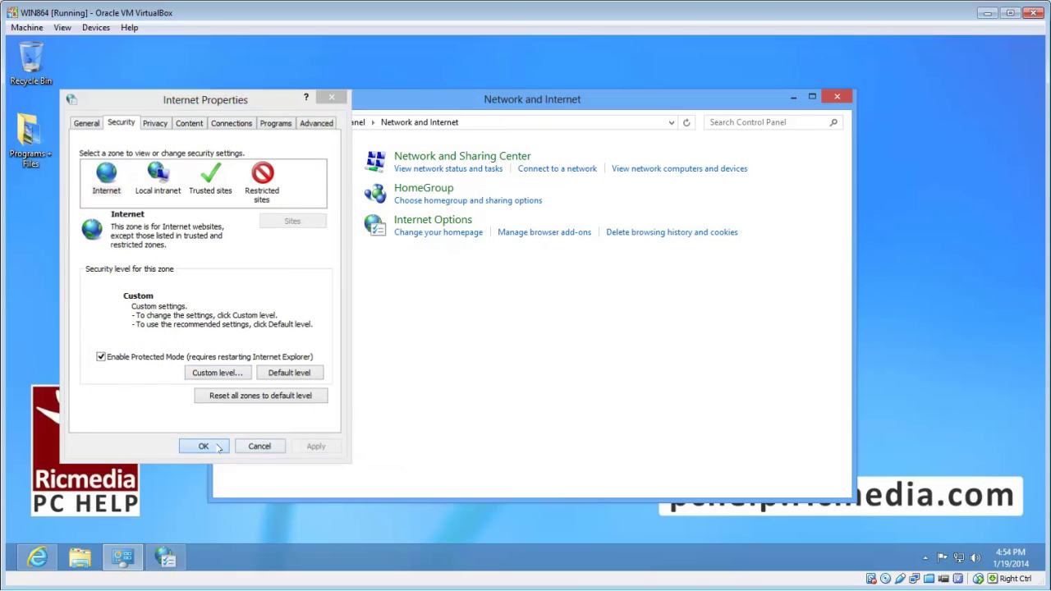